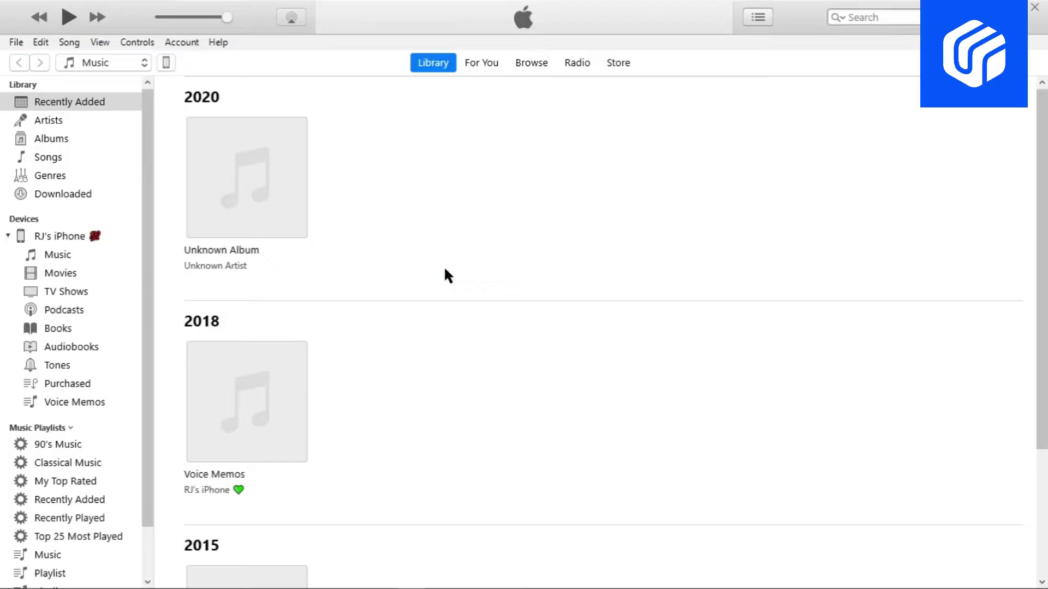
Step: Show the connected iPhone's Summary page from the iTunes device icon
{"action": "left_click", "coordinate": [161, 51]}
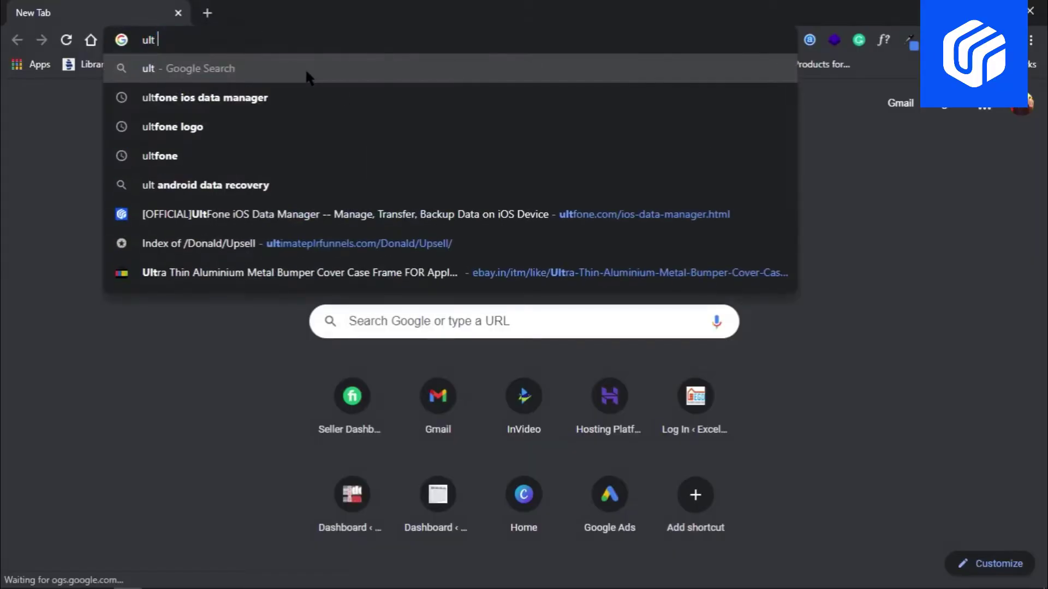
{"action": "type", "text": "ultfone ios data manager"}
Step: Run the Chrome search for 'ultfone ios data manager'
{"action": "key", "text": "Return"}
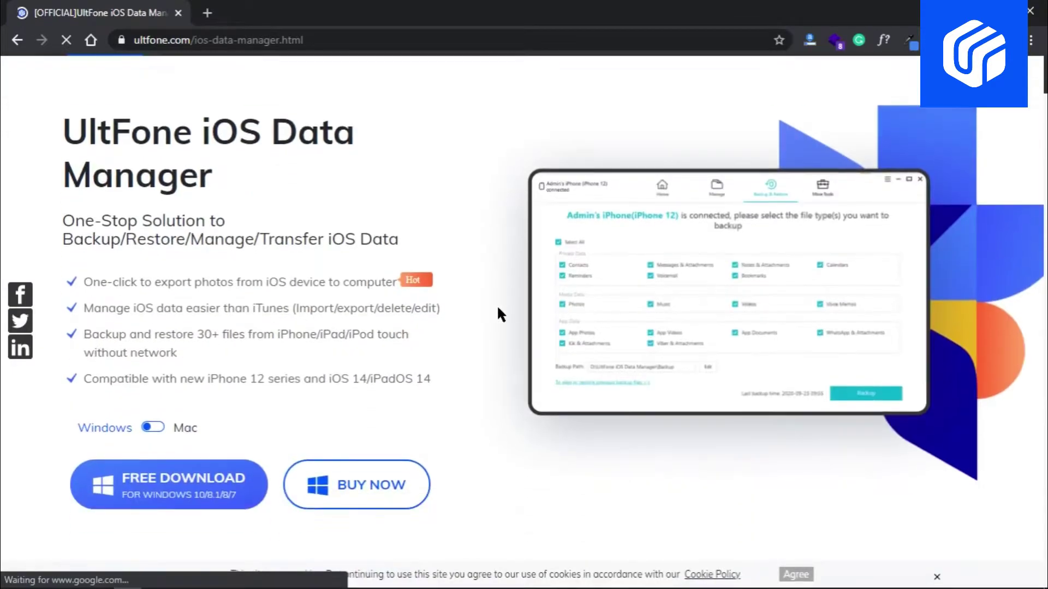
{"action": "scroll", "coordinate": [497, 304], "scroll_direction": "down", "scroll_amount": 3}
{"action": "scroll", "coordinate": [497, 305], "scroll_direction": "down", "scroll_amount": 3}
{"action": "scroll", "coordinate": [497, 305], "scroll_direction": "down", "scroll_amount": 3}
{"action": "scroll", "coordinate": [497, 304], "scroll_direction": "down", "scroll_amount": 2}
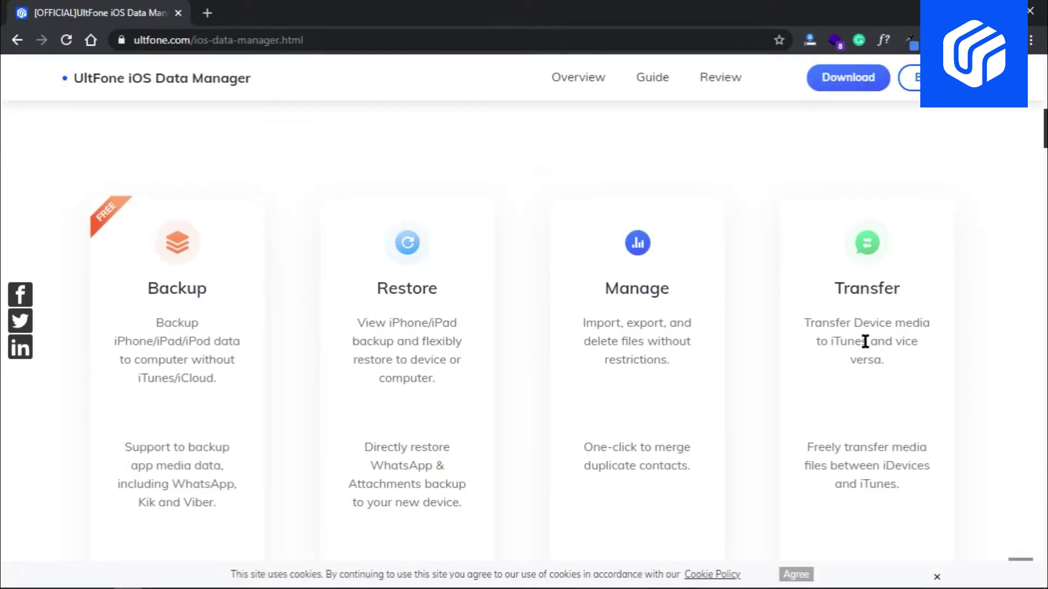
{"action": "scroll", "coordinate": [421, 323], "scroll_direction": "down", "scroll_amount": 5}
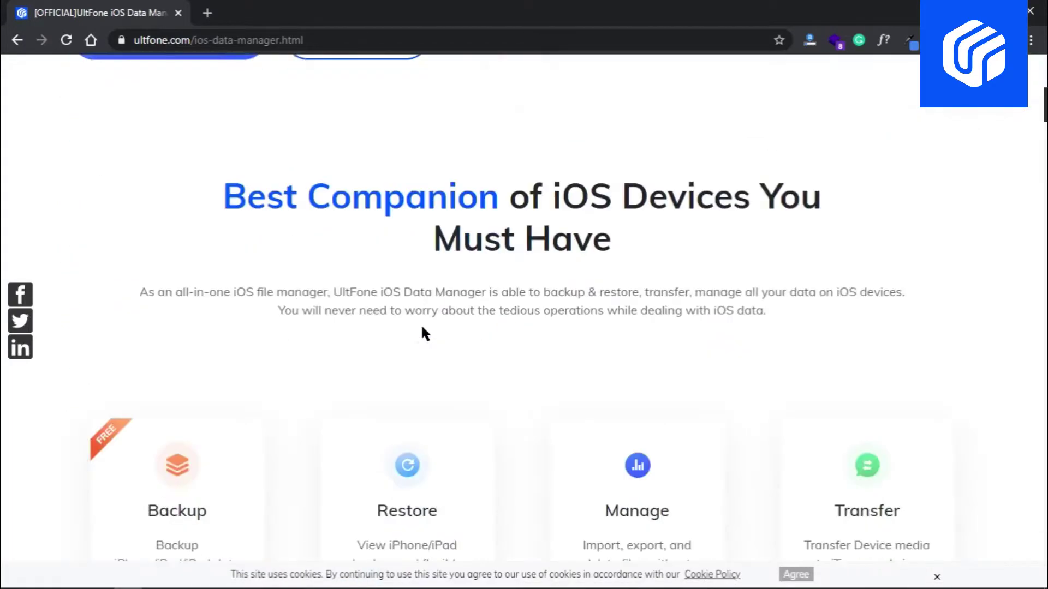
{"action": "scroll", "coordinate": [421, 323], "scroll_direction": "down", "scroll_amount": 5}
{"action": "scroll", "coordinate": [422, 323], "scroll_direction": "down", "scroll_amount": 5}
{"action": "scroll", "coordinate": [421, 323], "scroll_direction": "down", "scroll_amount": 3}
{"action": "scroll", "coordinate": [421, 326], "scroll_direction": "down", "scroll_amount": 5}
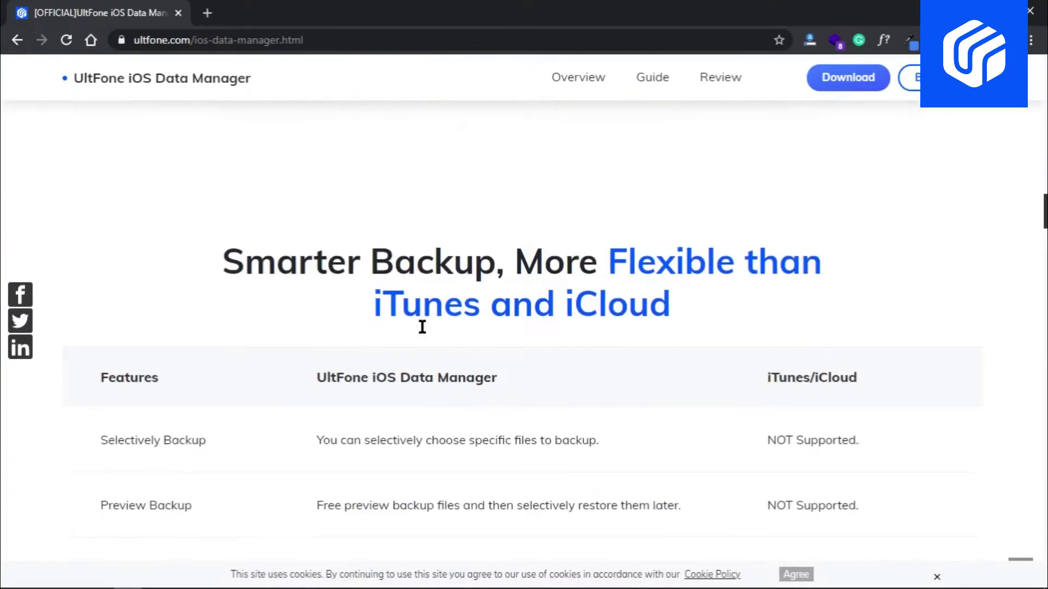
{"action": "scroll", "coordinate": [421, 327], "scroll_direction": "down", "scroll_amount": 2}
{"action": "scroll", "coordinate": [421, 327], "scroll_direction": "down", "scroll_amount": 5}
{"action": "scroll", "coordinate": [421, 327], "scroll_direction": "down", "scroll_amount": 5}
{"action": "scroll", "coordinate": [421, 326], "scroll_direction": "down", "scroll_amount": 1}
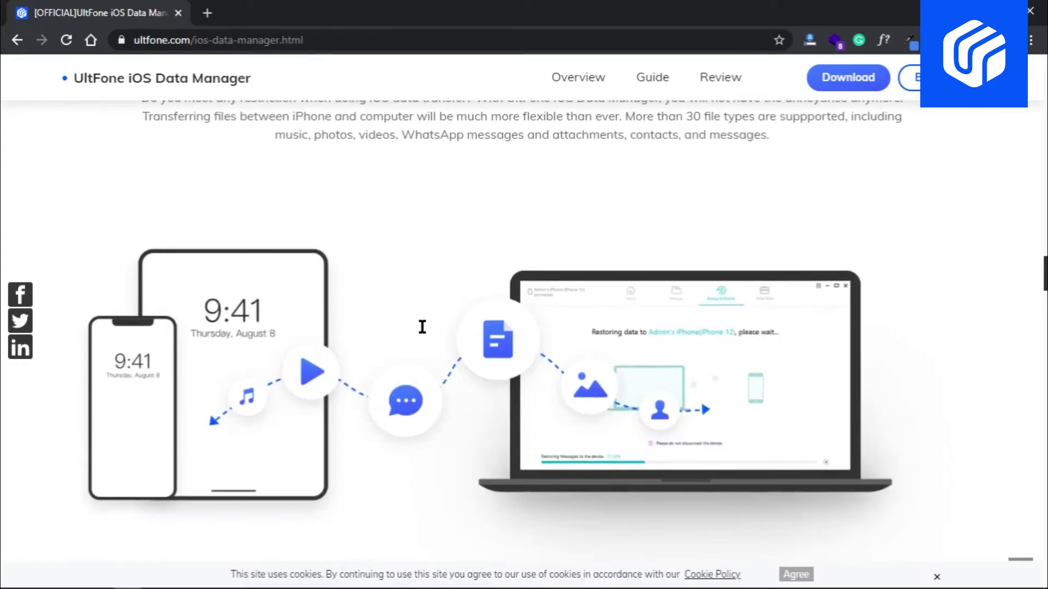
{"action": "scroll", "coordinate": [421, 326], "scroll_direction": "up", "scroll_amount": 3}
{"action": "scroll", "coordinate": [421, 327], "scroll_direction": "up", "scroll_amount": 3}
{"action": "scroll", "coordinate": [421, 327], "scroll_direction": "up", "scroll_amount": 5}
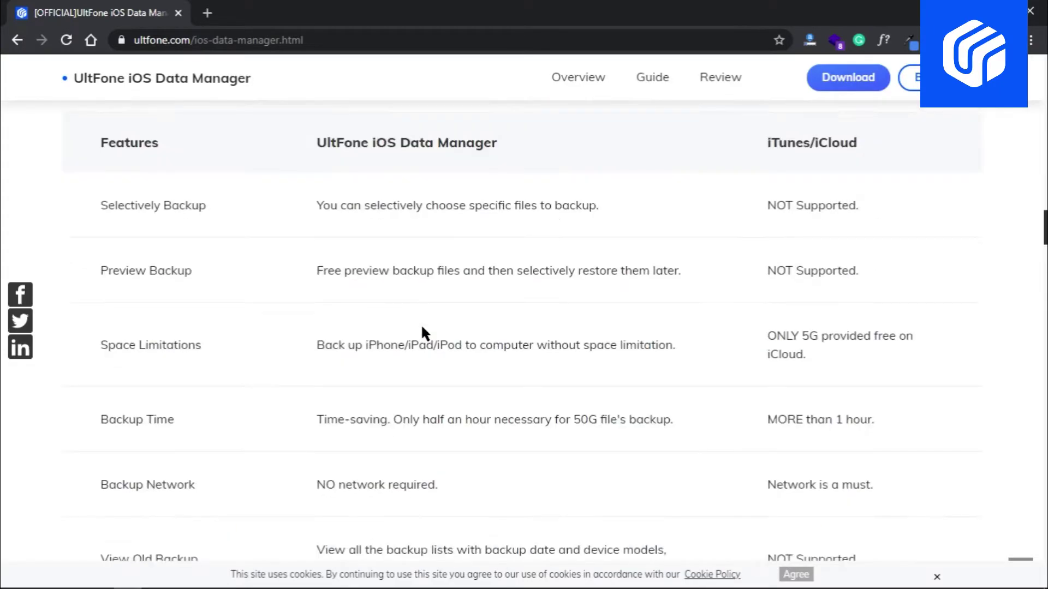
{"action": "scroll", "coordinate": [421, 327], "scroll_direction": "up", "scroll_amount": 5}
{"action": "scroll", "coordinate": [420, 327], "scroll_direction": "up", "scroll_amount": 5}
{"action": "scroll", "coordinate": [421, 327], "scroll_direction": "up", "scroll_amount": 5}
{"action": "scroll", "coordinate": [421, 327], "scroll_direction": "up", "scroll_amount": 5}
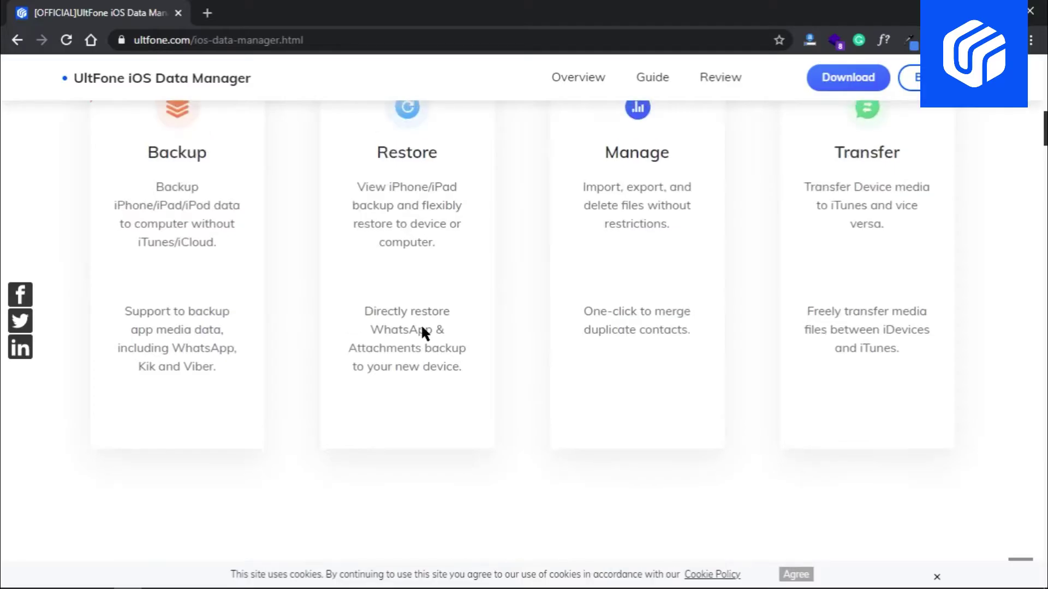
{"action": "scroll", "coordinate": [421, 327], "scroll_direction": "up", "scroll_amount": 2}
{"action": "scroll", "coordinate": [422, 326], "scroll_direction": "up", "scroll_amount": 5}
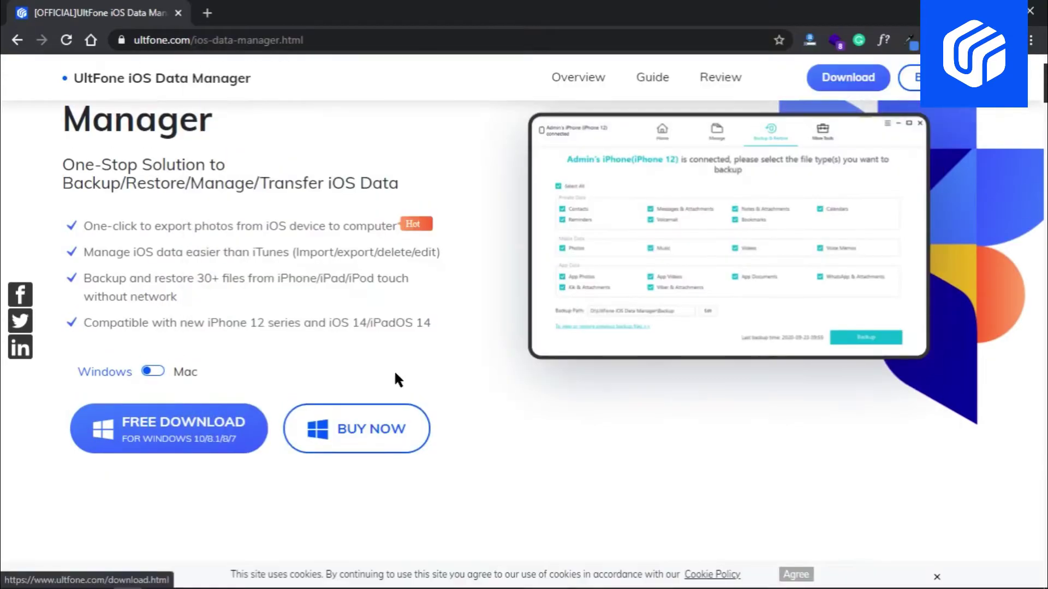
Step: Launch UltFone iOS Data Manager from its program folder
{"action": "left_click", "coordinate": [184, 579]}
{"action": "left_click", "coordinate": [409, 508]}
{"action": "double_click", "coordinate": [170, 188]}
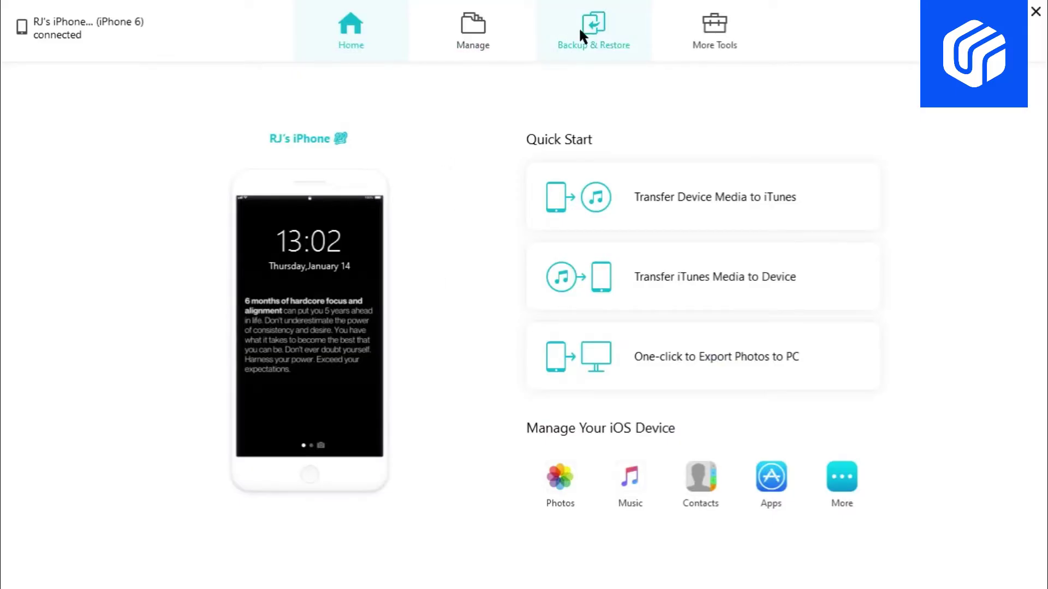
Step: Start a Backup & Restore backup with all data types selected
{"action": "left_click", "coordinate": [579, 27]}
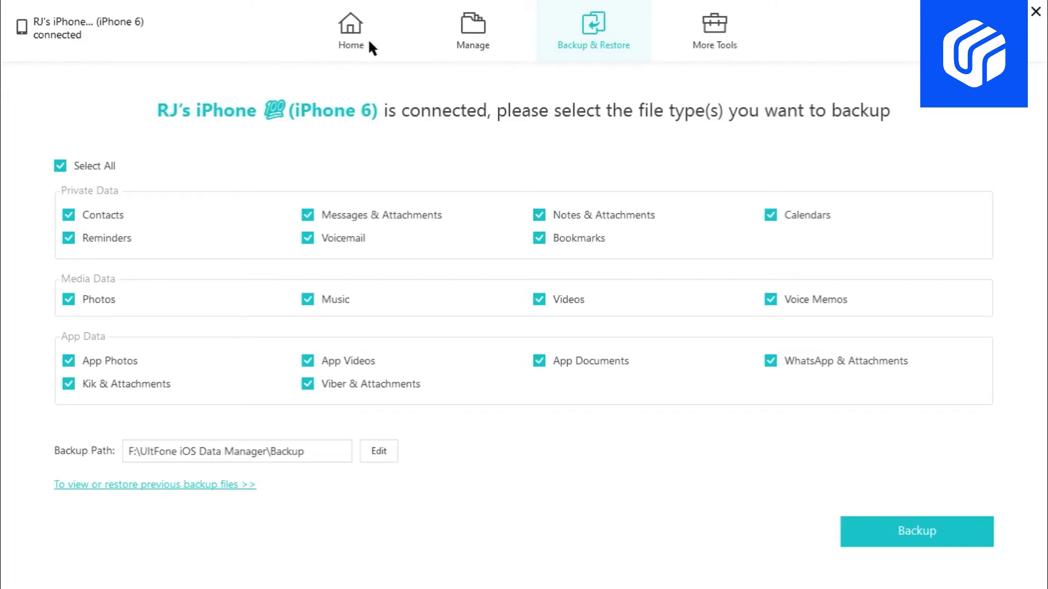
{"action": "left_click", "coordinate": [60, 165]}
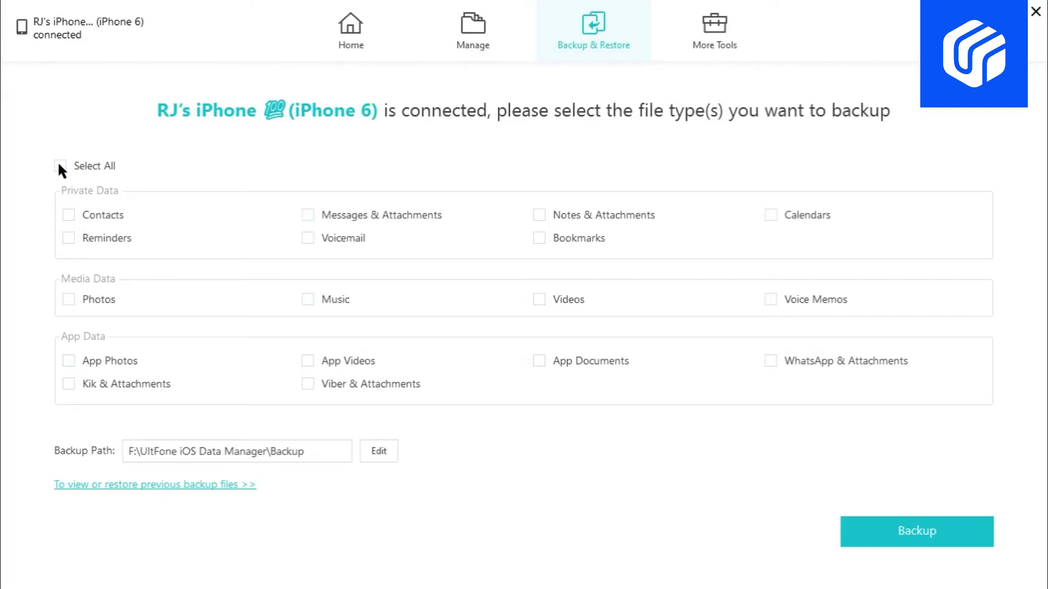
{"action": "left_click", "coordinate": [60, 165]}
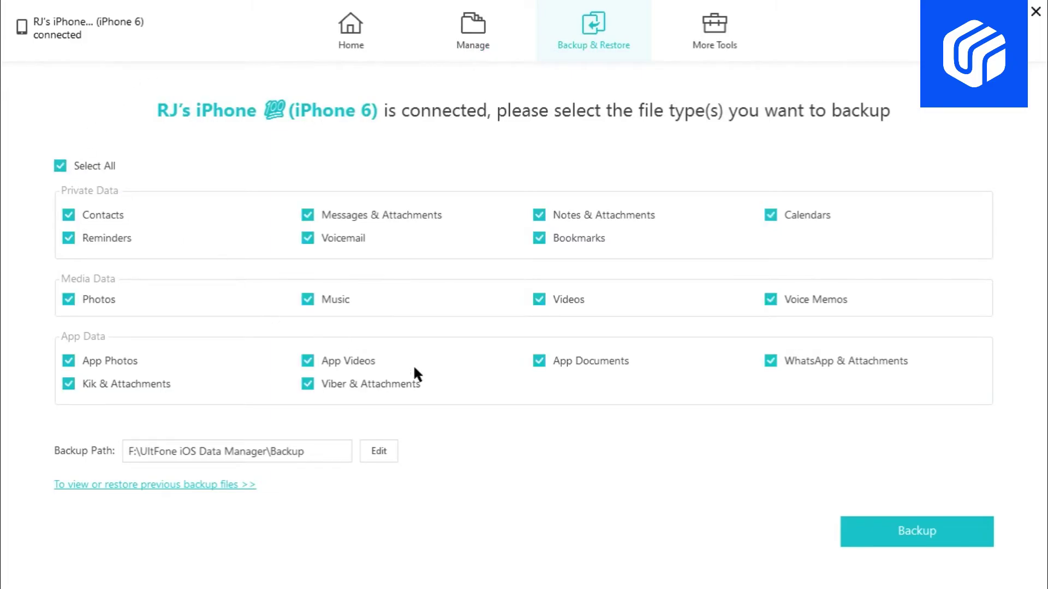
{"action": "left_click", "coordinate": [885, 531]}
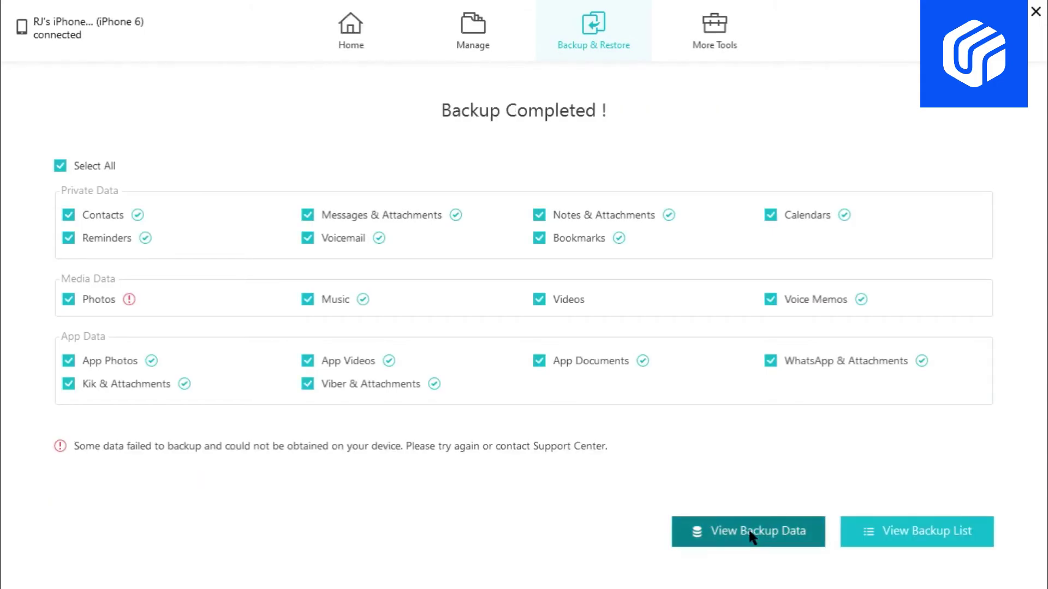
Step: Export the viewed backup data to a chosen computer folder
{"action": "left_click", "coordinate": [752, 535]}
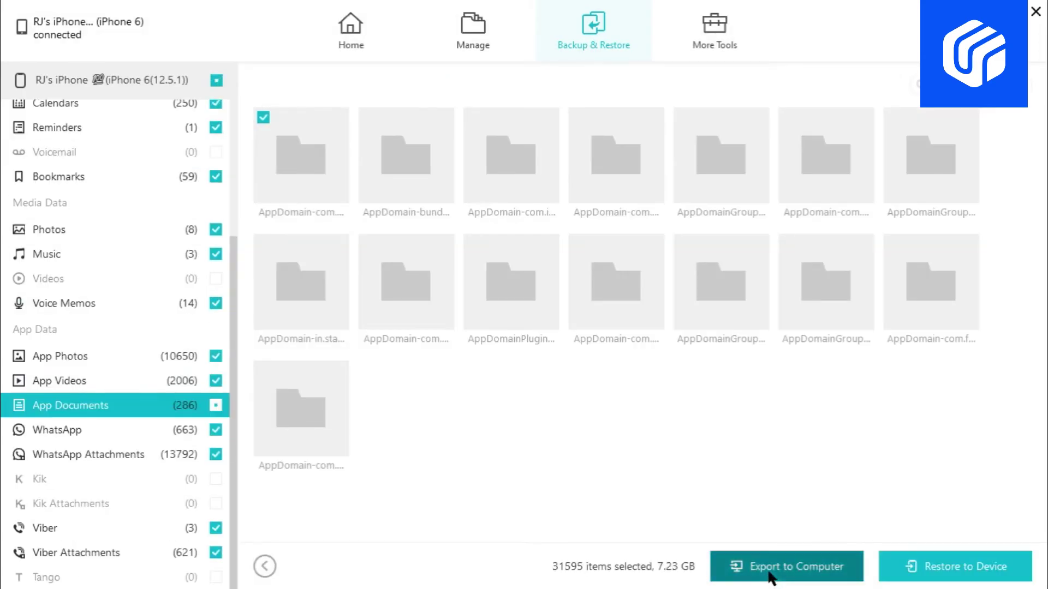
{"action": "left_click", "coordinate": [771, 574]}
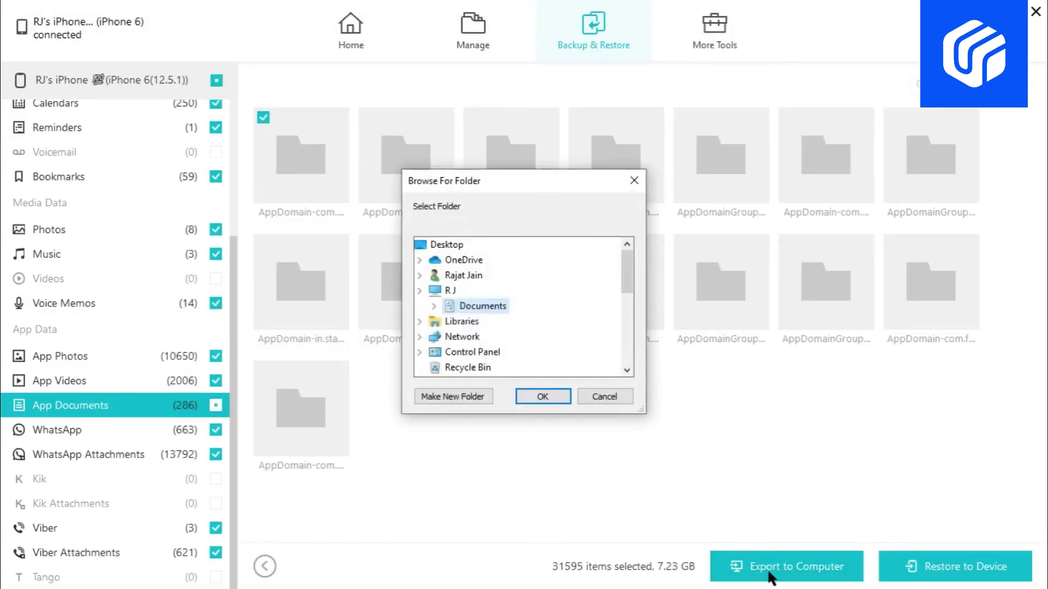
{"action": "left_click", "coordinate": [546, 396]}
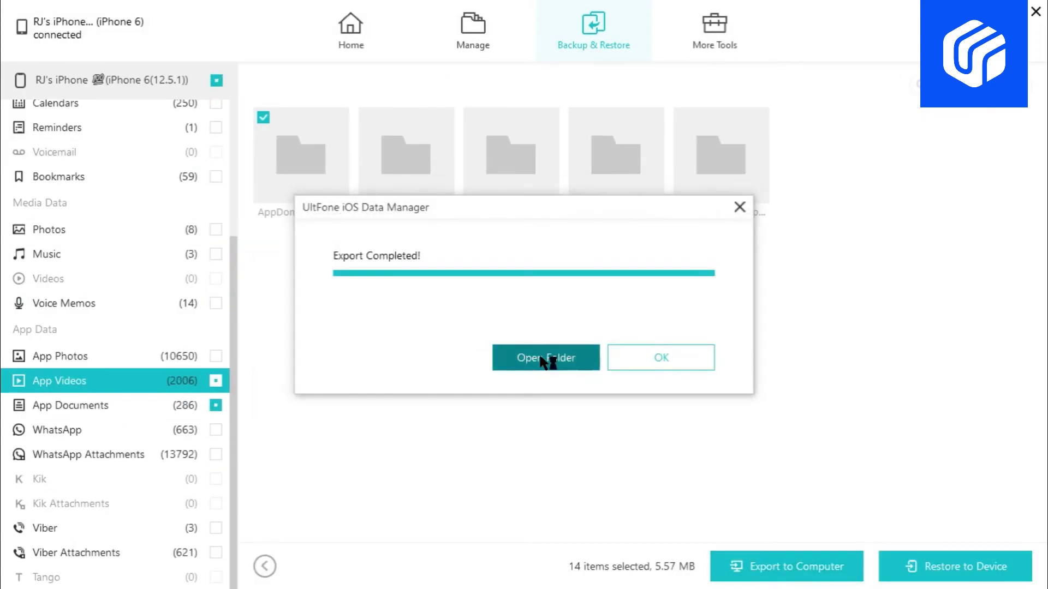